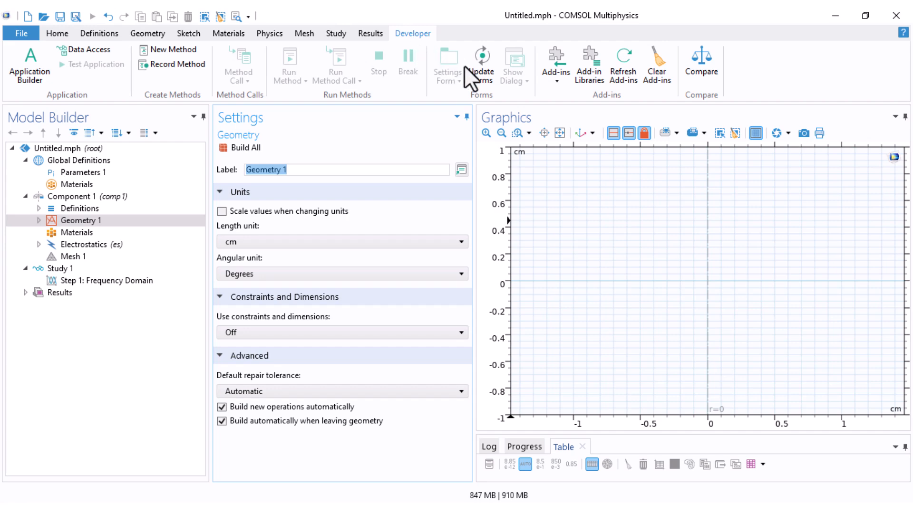
Run the Image to Curve add-in and load the insulator drawing 003.jpg into it.
left_click(554, 84)
left_click(565, 107)
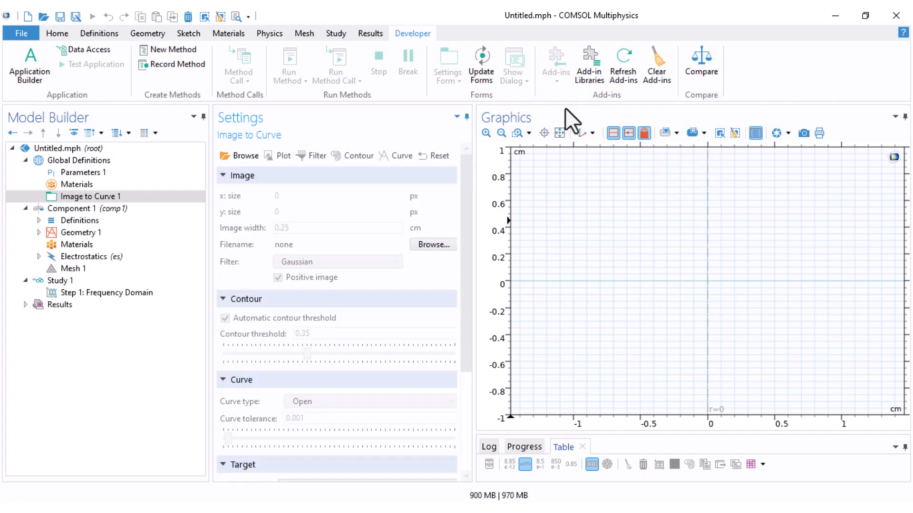
left_click(238, 159)
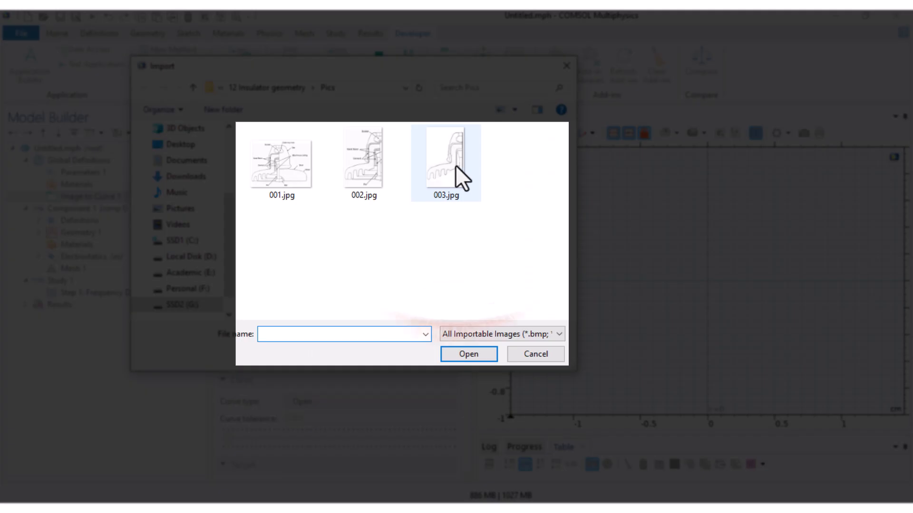
double_click(455, 165)
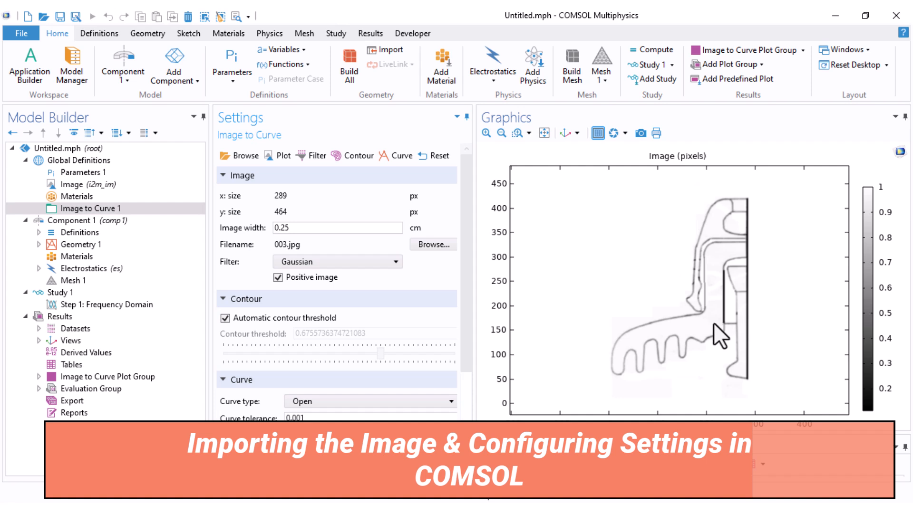
Set the image filter to None and the curve type to Solid in the Image to Curve settings.
left_click(304, 261)
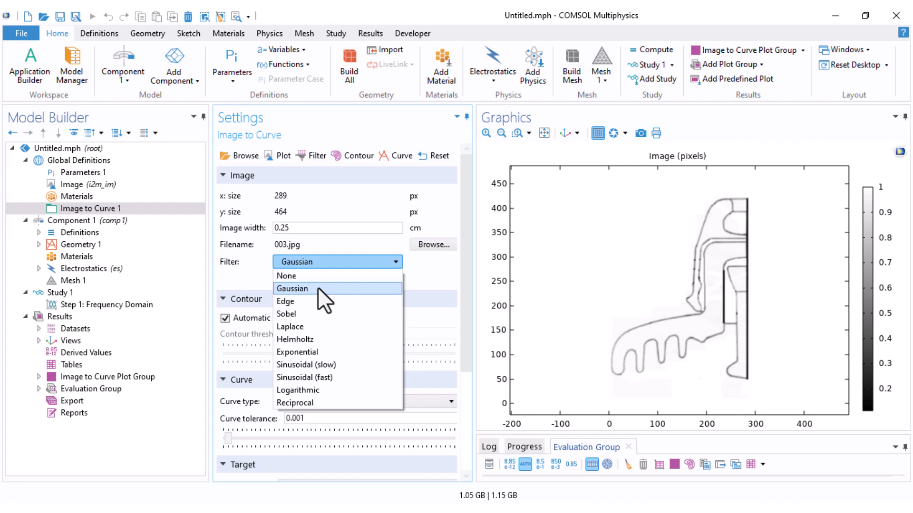
left_click(313, 276)
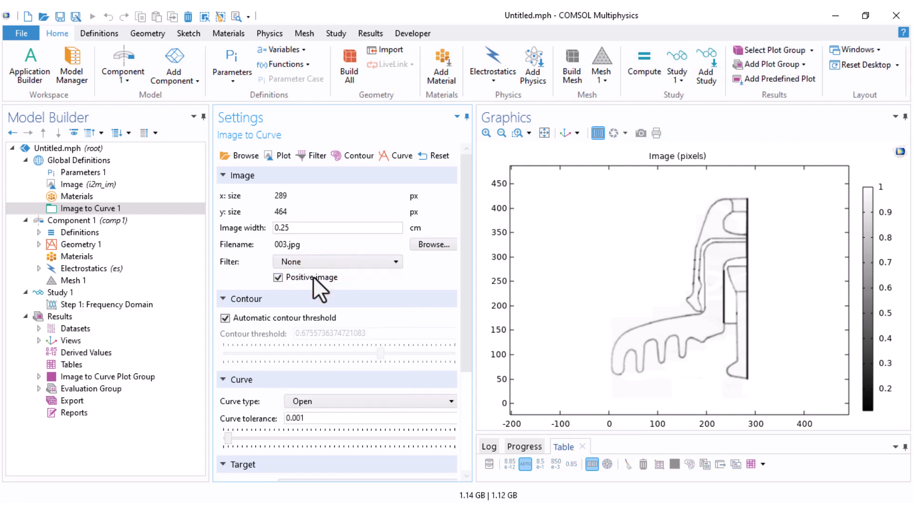
scroll(316, 273, "down", 4)
left_click(315, 273)
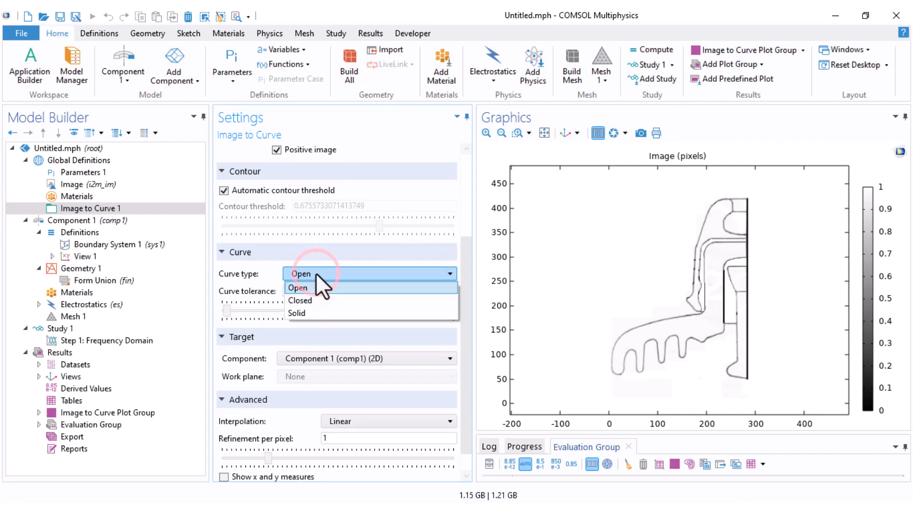
left_click(315, 312)
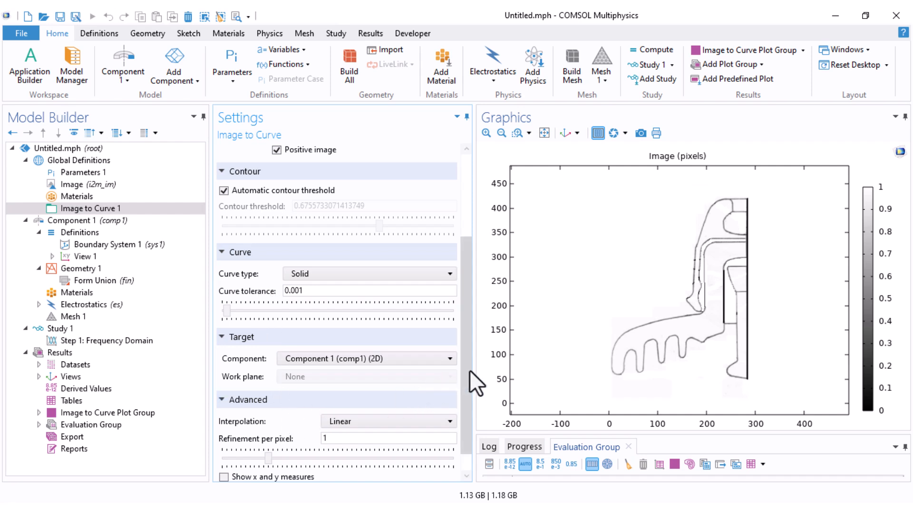
Generate the interpolation curve geometry from the imported insulator image.
left_click_drag(468, 370, 466, 400)
scroll(470, 375, "up", 5)
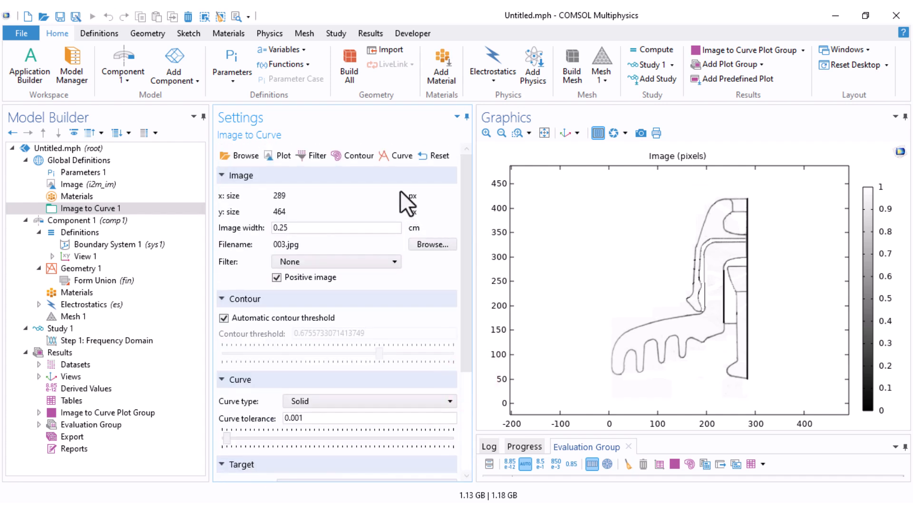
left_click(389, 159)
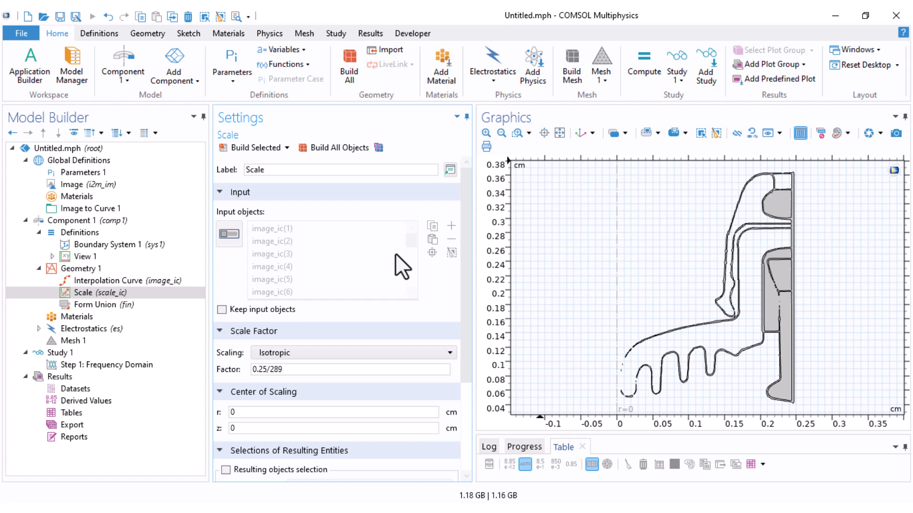
Set the Scale operation's isotropic factor to 0.05, rebuild all objects and fit the geometry in the view.
left_click(98, 269)
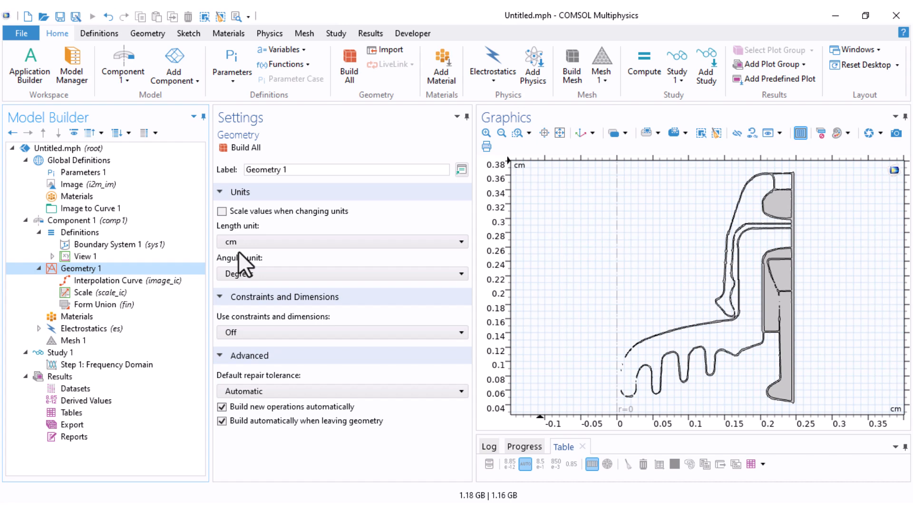
left_click(106, 293)
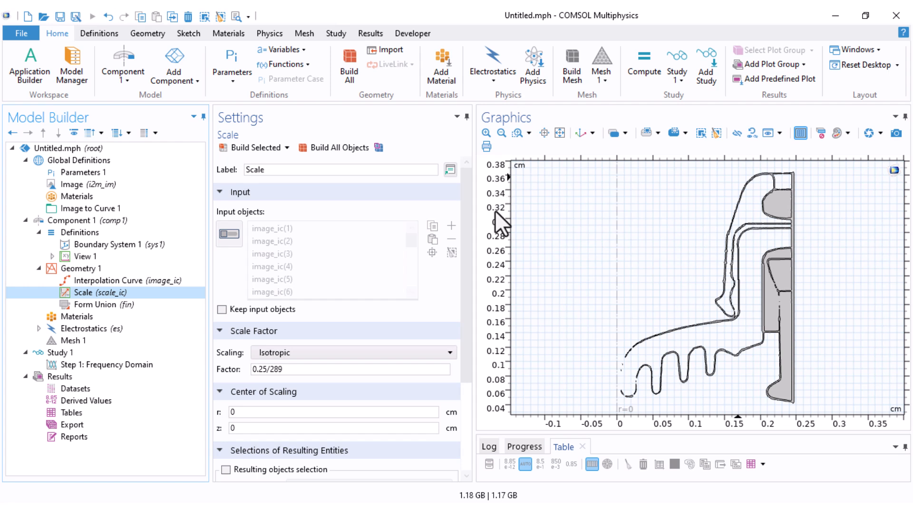
left_click_drag(293, 370, 238, 378)
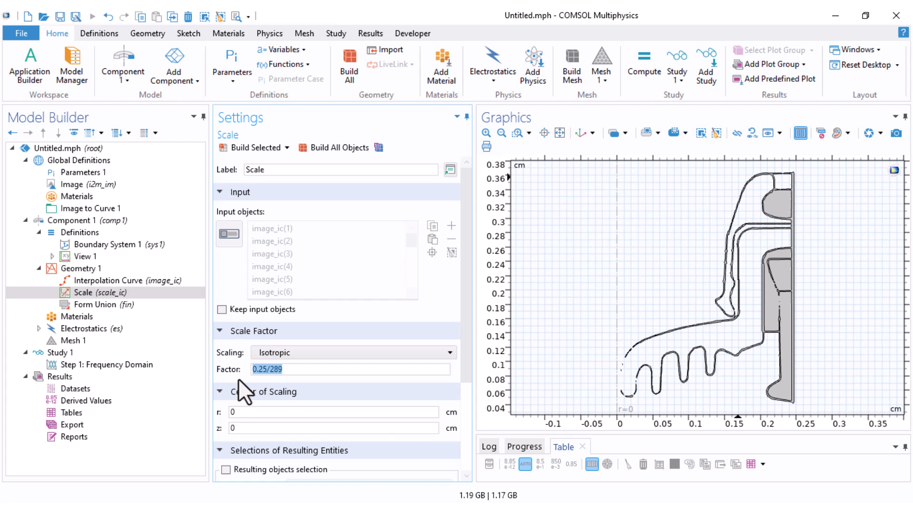
type("0.05")
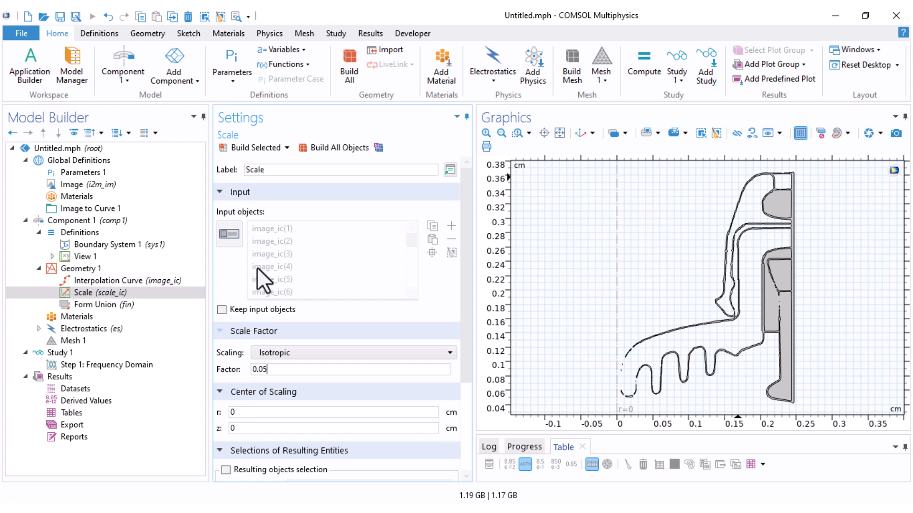
left_click(325, 150)
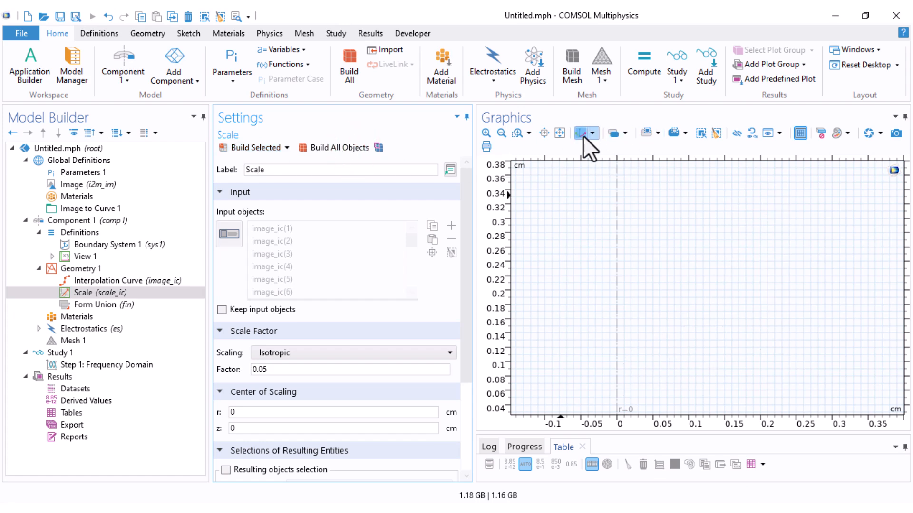
left_click(560, 133)
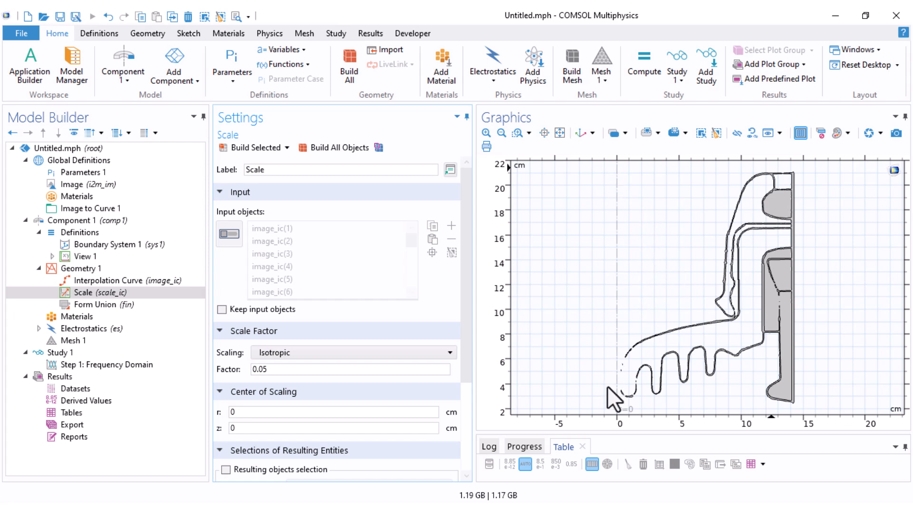
Add a Move transform to all scaled curves, displacing them by r = -14.27 cm and z = -2 cm.
right_click(82, 270)
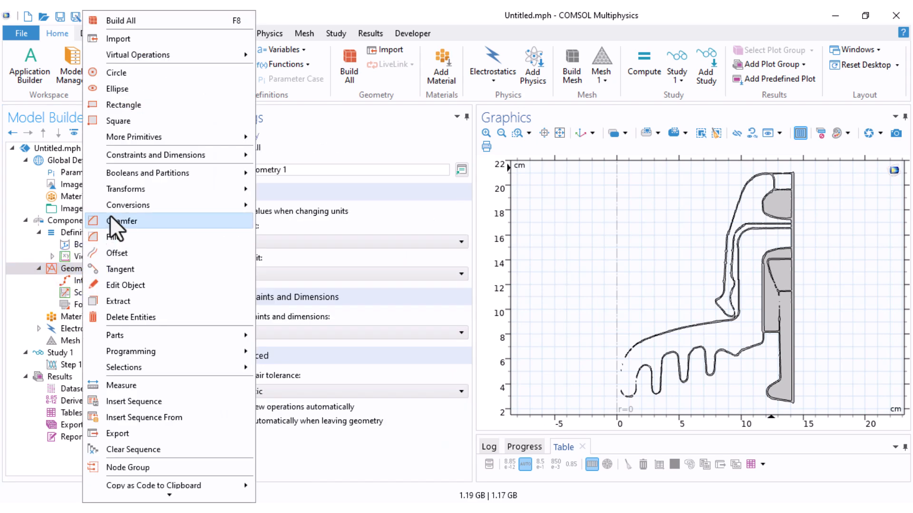
mouse_move(133, 190)
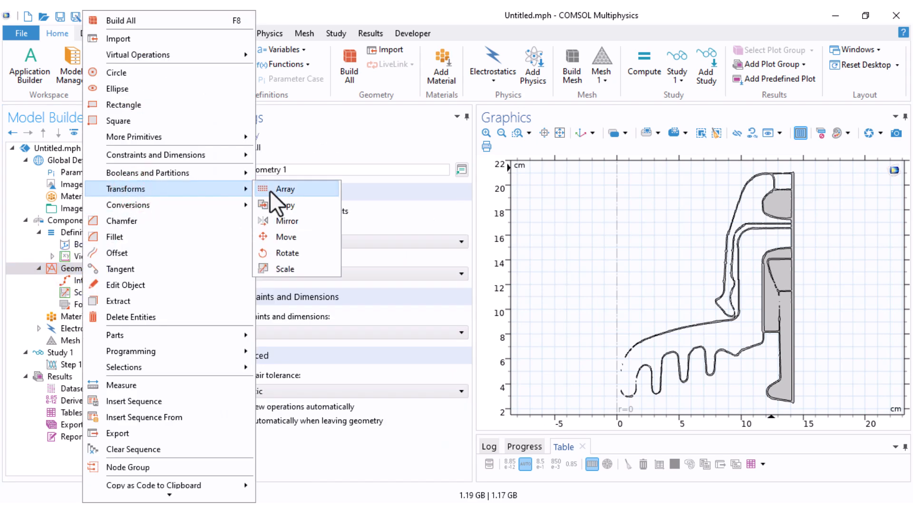
left_click(281, 237)
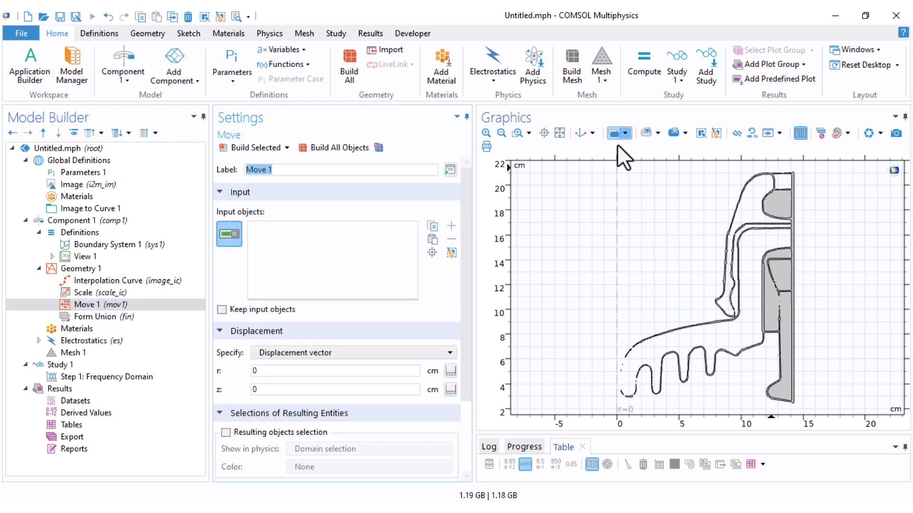
left_click_drag(602, 166, 858, 412)
left_click(274, 371)
Mirror all moved curves about the r = 0 axis with a Mirror transform and build it.
scroll(663, 318, "down", 3)
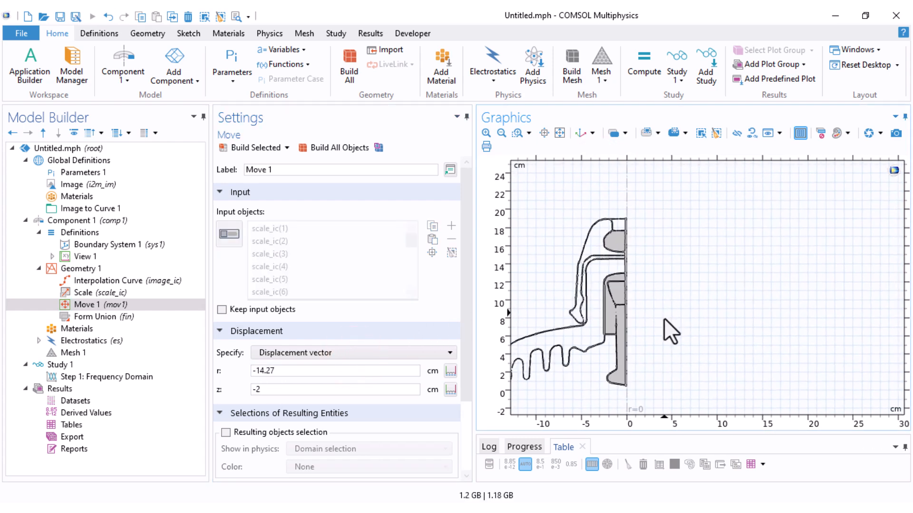
right_click_drag(664, 318, 715, 286)
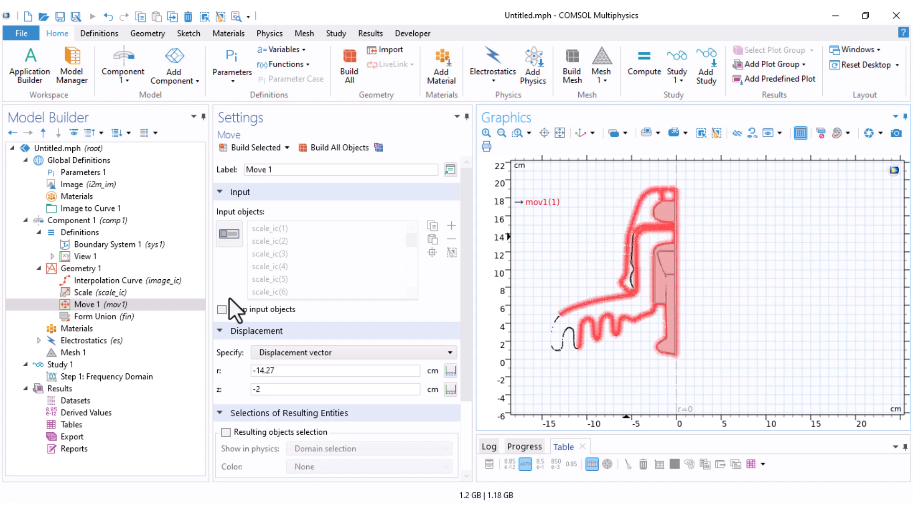
right_click(69, 269)
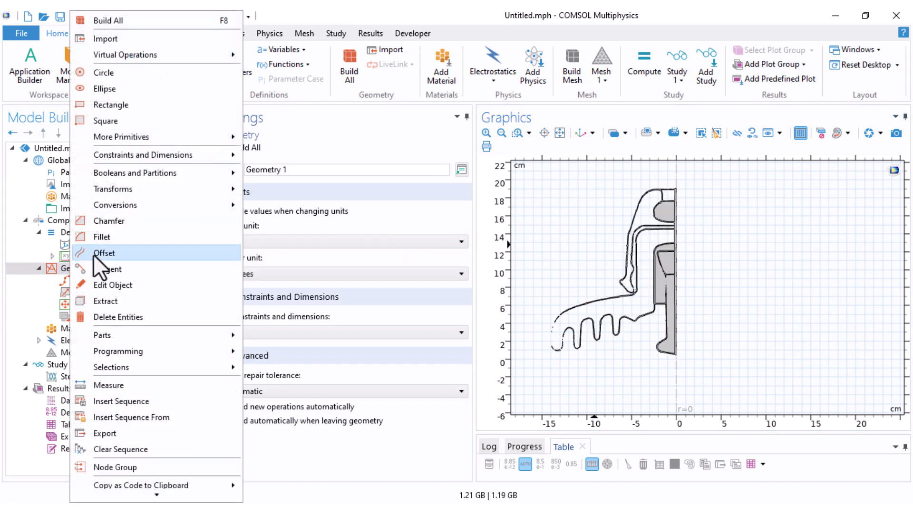
left_click(162, 187)
left_click(274, 221)
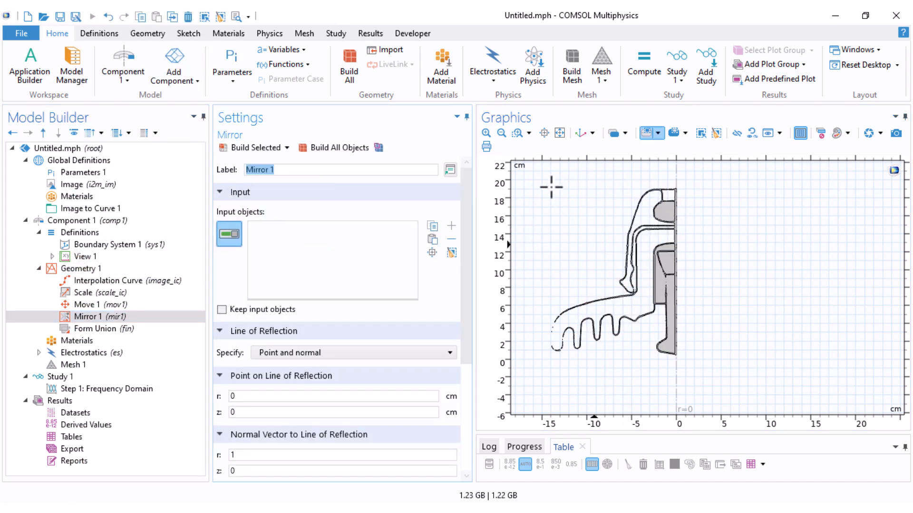
left_click_drag(539, 172, 722, 394)
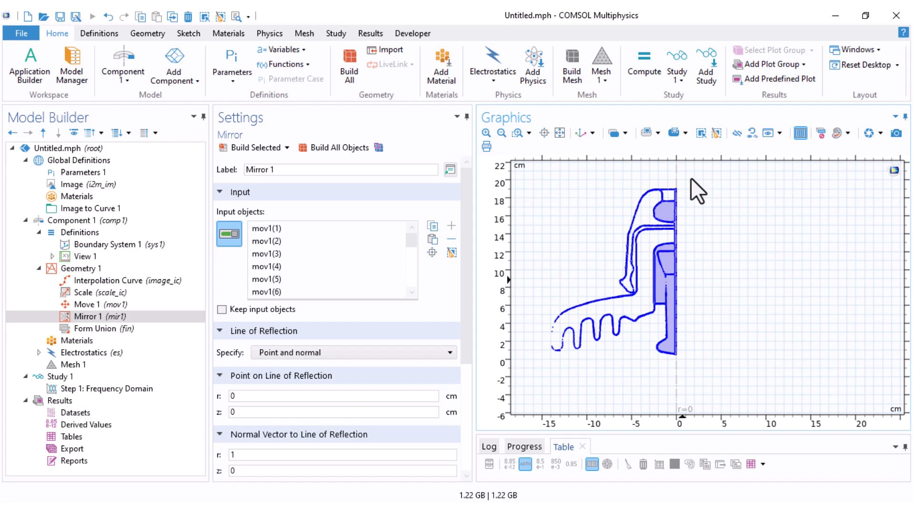
left_click(223, 148)
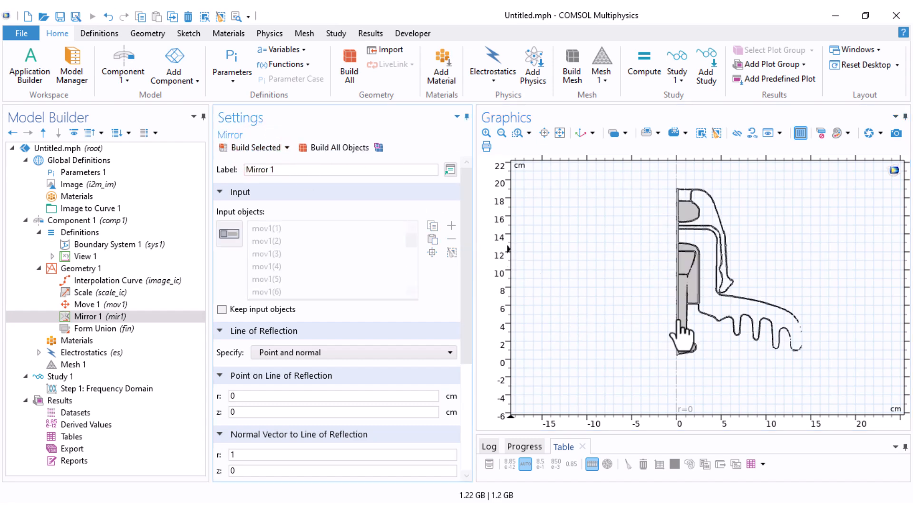
Start a polygon on the symmetry axis at about z = 18.95 cm, tracing the cap's top edge and rounded shoulder.
scroll(663, 253, "up", 2)
scroll(663, 252, "down", 2)
right_click_drag(663, 253, 576, 358)
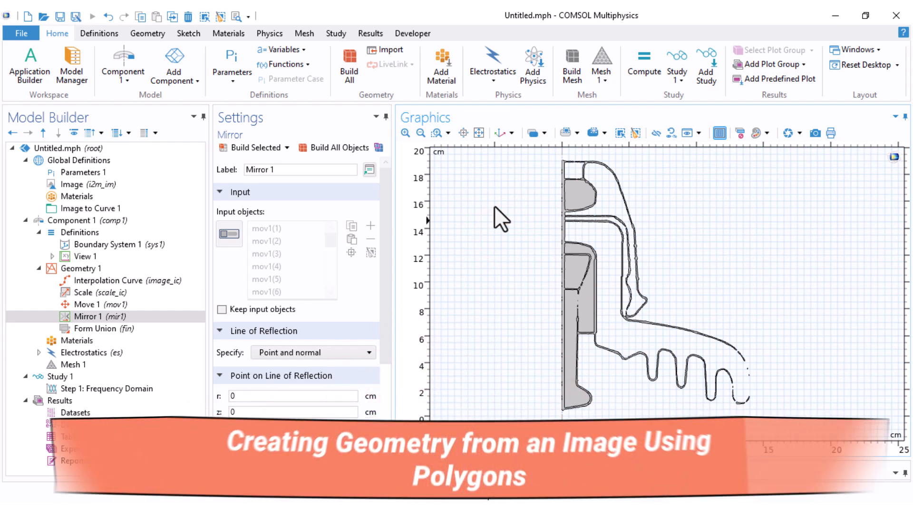
left_click(186, 33)
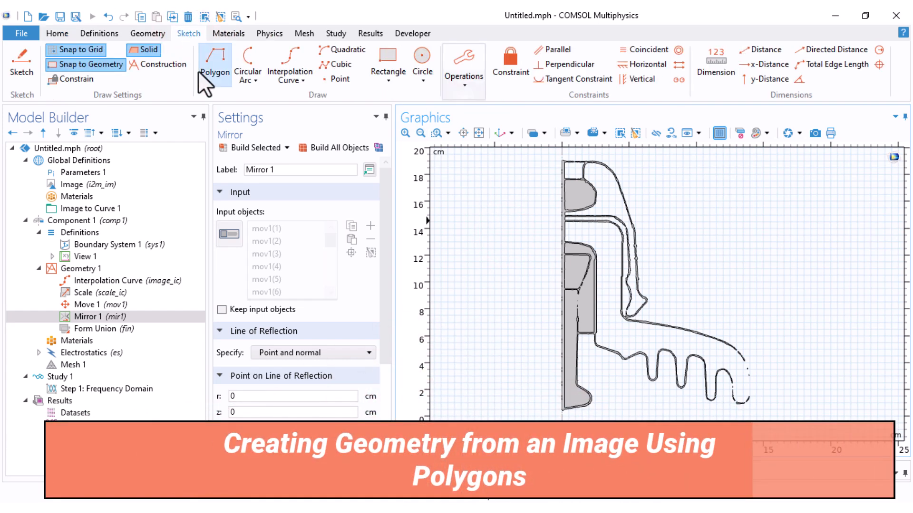
left_click(217, 59)
scroll(515, 304, "up", 5)
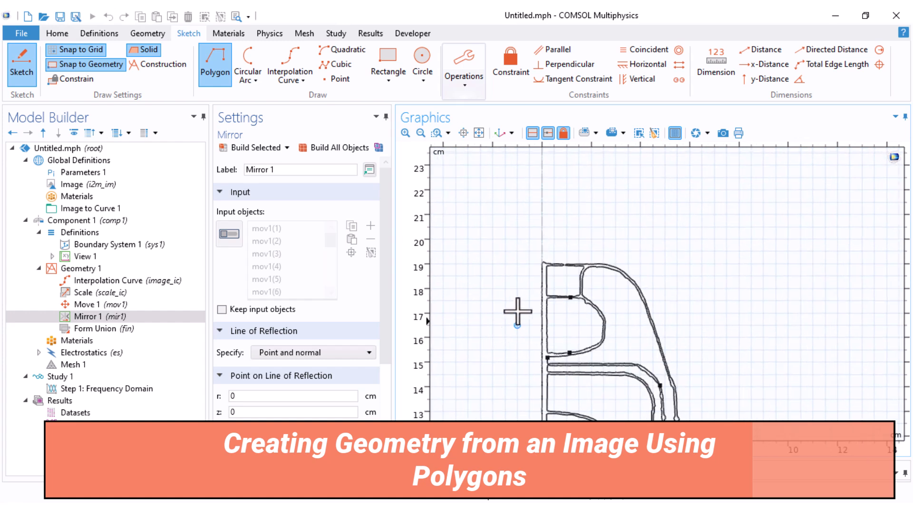
scroll(562, 255, "up", 4)
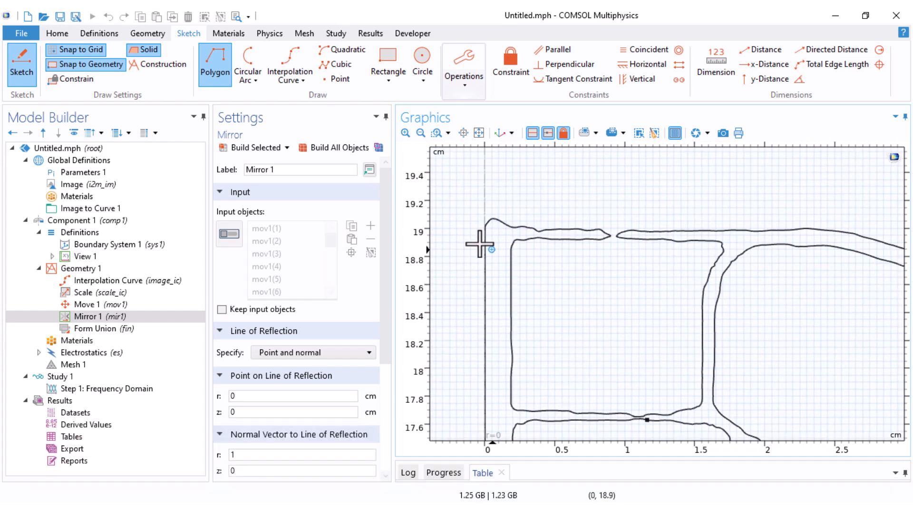
scroll(469, 261, "up", 3)
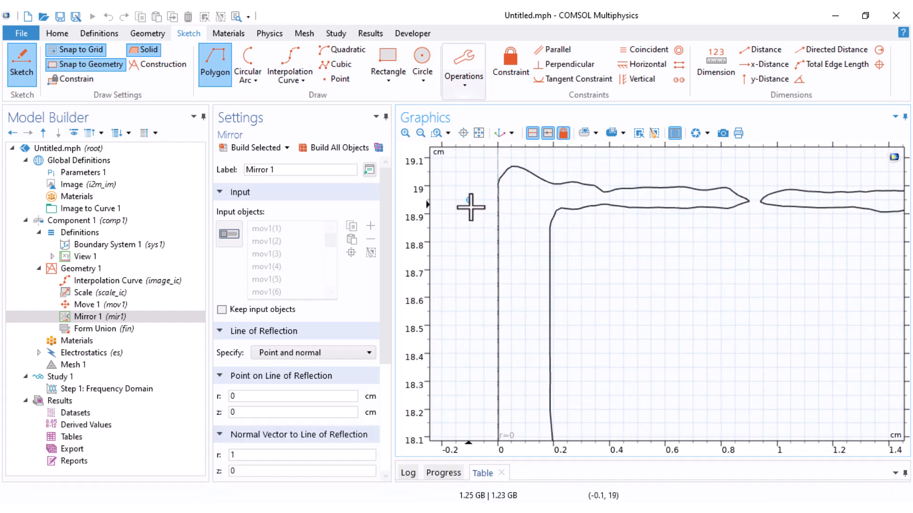
left_click(496, 199)
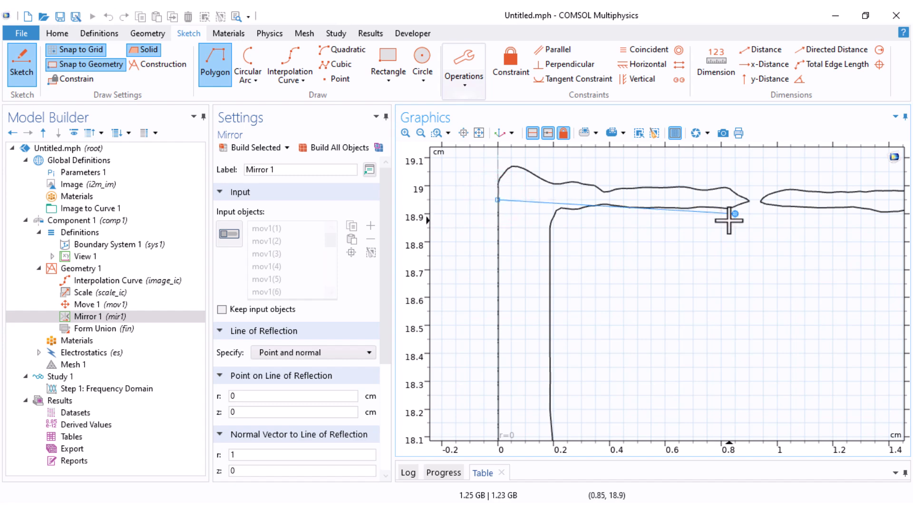
left_click(804, 201)
right_click_drag(804, 234, 494, 224)
left_click(856, 189)
right_click_drag(847, 212, 477, 151)
left_click(705, 201)
right_click_drag(760, 266, 532, 143)
left_click(657, 232)
right_click_drag(686, 308, 651, 159)
left_click(718, 281)
Continue the polygon down the cap's upper sloping outer side to about r = 5.4 cm.
right_click_drag(739, 347, 675, 159)
left_click(709, 271)
left_click(726, 261)
right_click_drag(728, 289, 681, 138)
left_click(725, 249)
right_click_drag(747, 376, 721, 244)
left_click(749, 270)
right_click_drag(784, 385, 745, 234)
left_click(757, 271)
right_click_drag(775, 322, 750, 204)
left_click(760, 265)
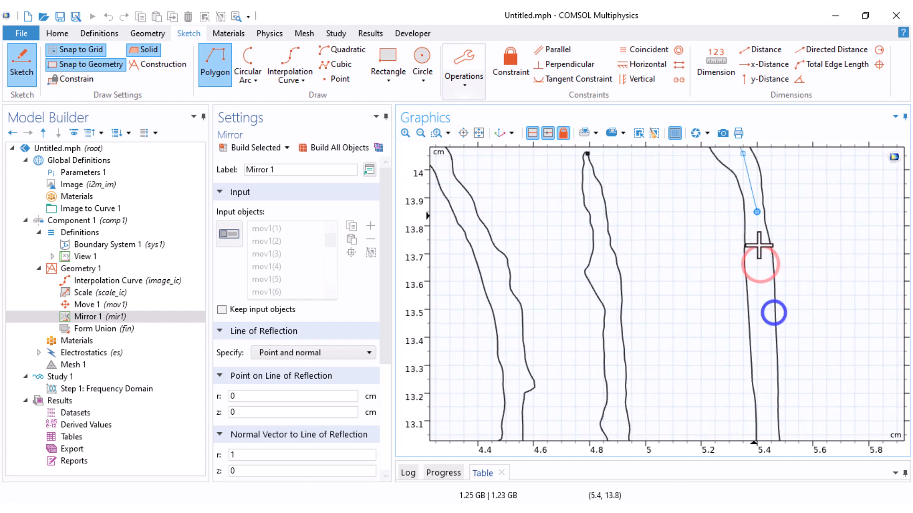
Extend the polygon down the cap's nearly vertical outer side to about r = 5.65 cm, z = 9.5 cm.
scroll(763, 348, "up", 3)
right_click_drag(756, 328, 746, 190)
left_click(755, 307)
right_click_drag(756, 330, 743, 145)
left_click(760, 394)
right_click_drag(754, 410, 767, 159)
left_click(760, 390)
scroll(772, 212, "down", 5)
right_click_drag(781, 393, 738, 157)
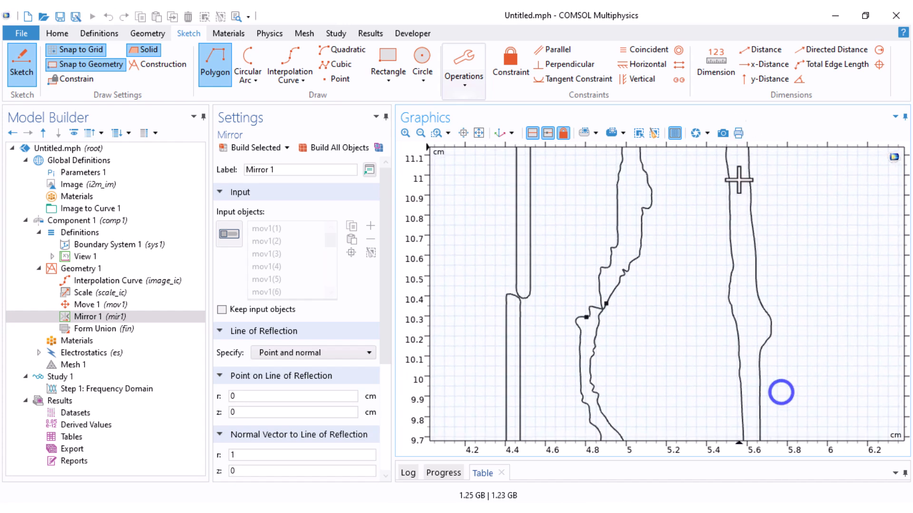
left_click(749, 408)
right_click_drag(749, 408, 748, 137)
left_click(755, 210)
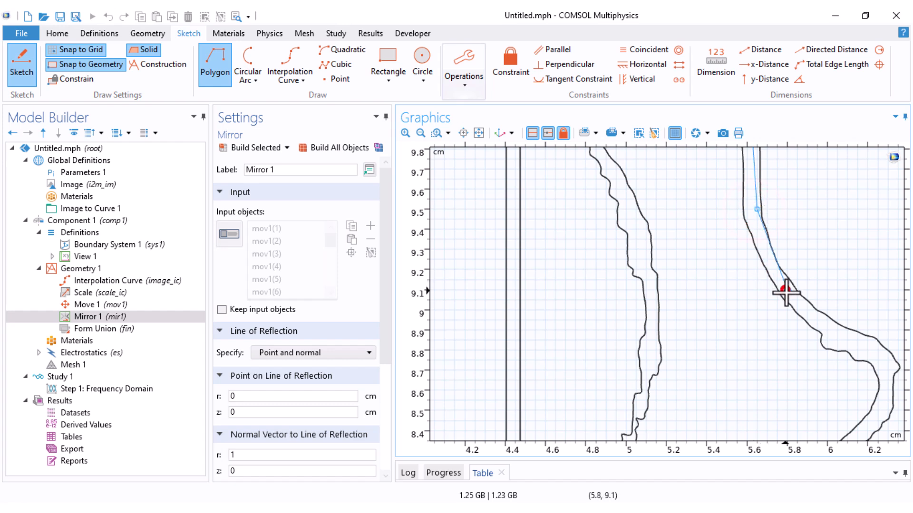
Continue the polygon around the cap's flared lower lip, from about r = 5.8 cm, z = 9.1 cm to r = 5.8 cm, z = 8 cm.
left_click(785, 292)
right_click_drag(787, 294, 683, 137)
left_click(733, 179)
left_click(780, 202)
left_click(774, 249)
right_click_drag(770, 254, 791, 189)
left_click(703, 285)
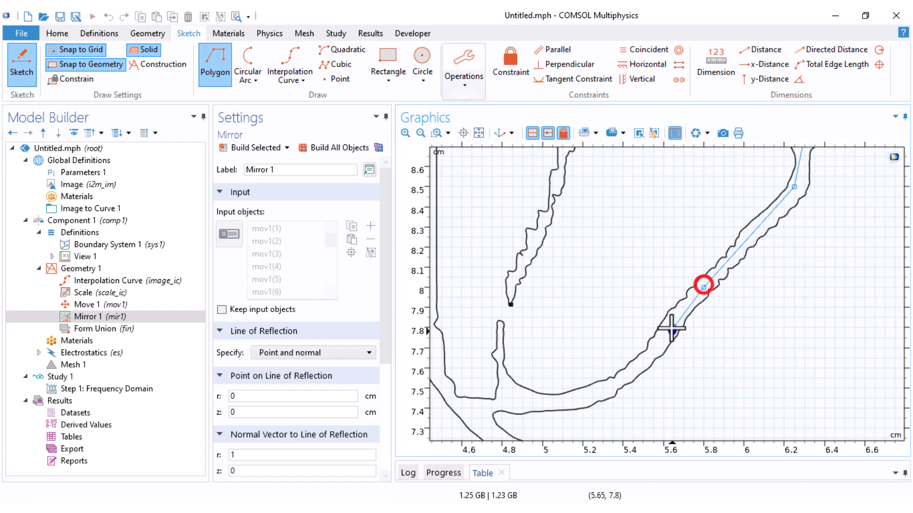
Trace the lip's lower inner edge to about r = 4.85 cm, z = 7.45 cm and finish the polygon.
right_click_drag(671, 331, 695, 286)
left_click(656, 321)
left_click(605, 352)
left_click(533, 352)
right_click(495, 352)
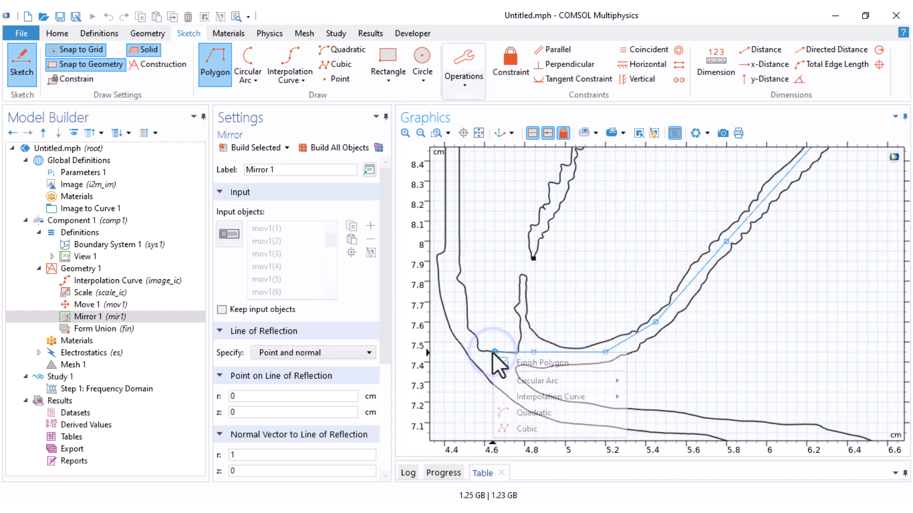
left_click(511, 361)
Examine the traced polygon against the complete insulator outline.
scroll(615, 328, "down", 5)
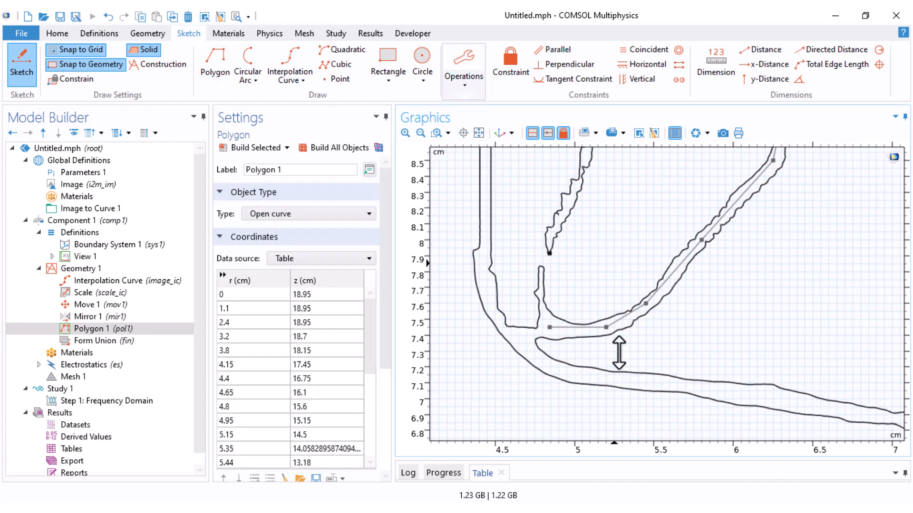
middle_click_drag(646, 283, 646, 328)
right_click_drag(591, 198, 615, 285)
middle_click_drag(627, 196, 628, 340)
right_click_drag(605, 206, 597, 261)
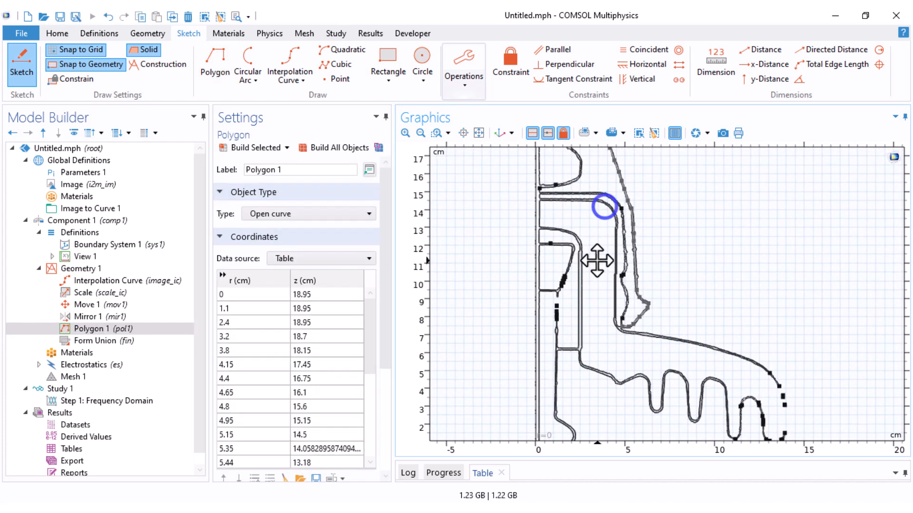
middle_click_drag(583, 213, 586, 250)
right_click_drag(587, 251, 583, 287)
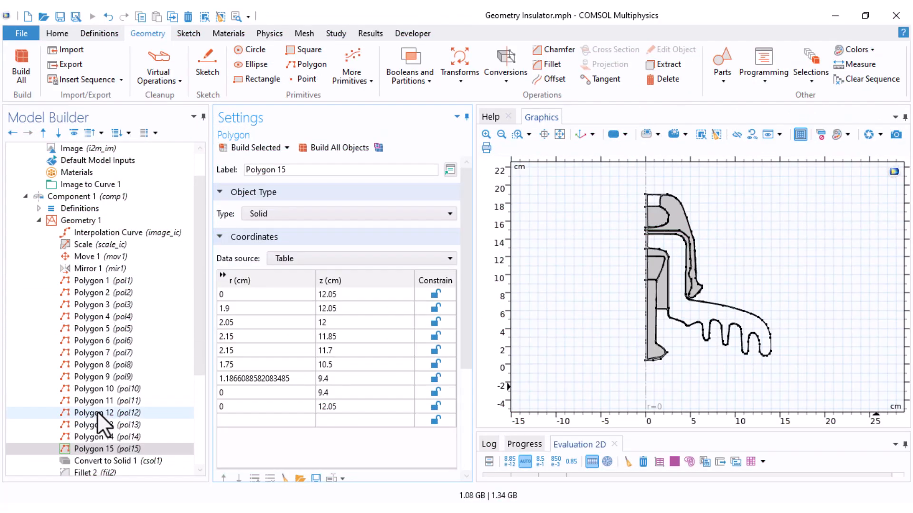
Disable the Interpolation Curve, Scale, Move 1 and Mirror 1 features and build the geometry up to Polygon 15.
left_click(116, 228)
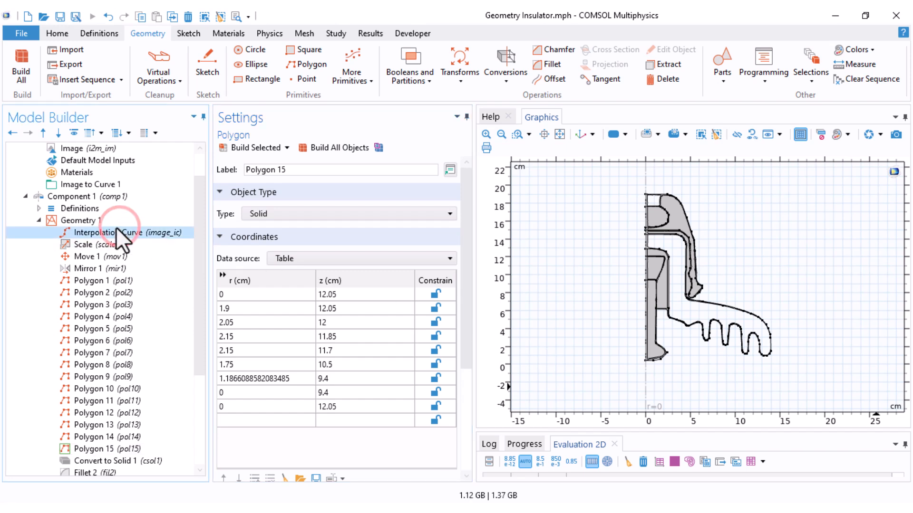
left_click(92, 269, "shift")
right_click(92, 269)
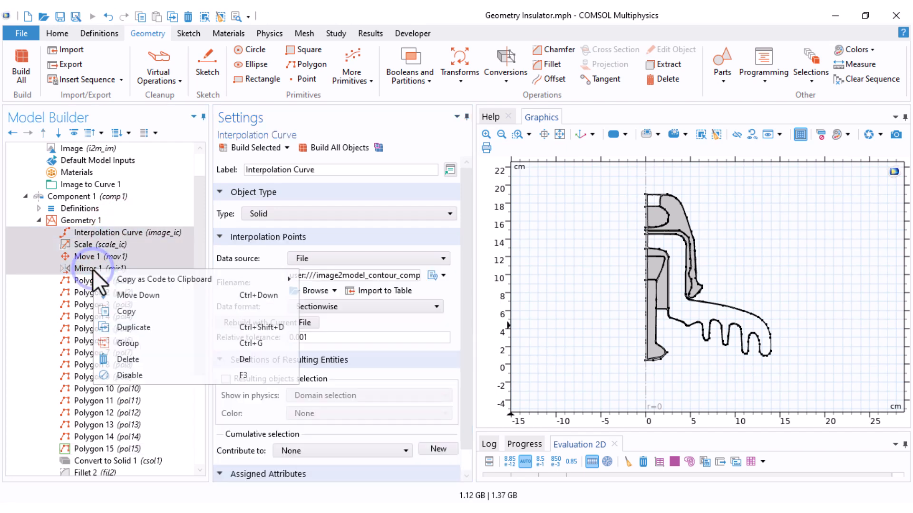
left_click(148, 376)
left_click(257, 150)
scroll(627, 312, "up", 3)
right_click_drag(625, 243, 539, 300)
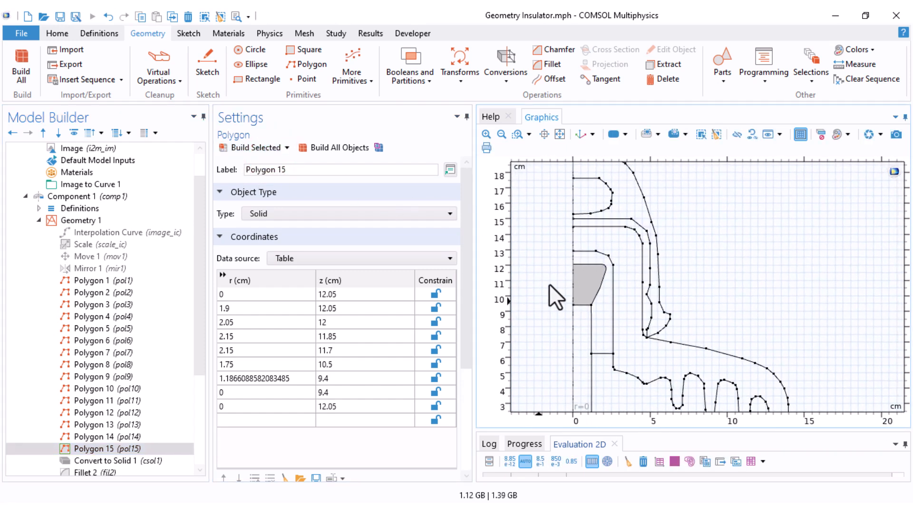
scroll(739, 329, "down", 2)
right_click_drag(729, 302, 692, 255)
scroll(695, 206, "down", 1)
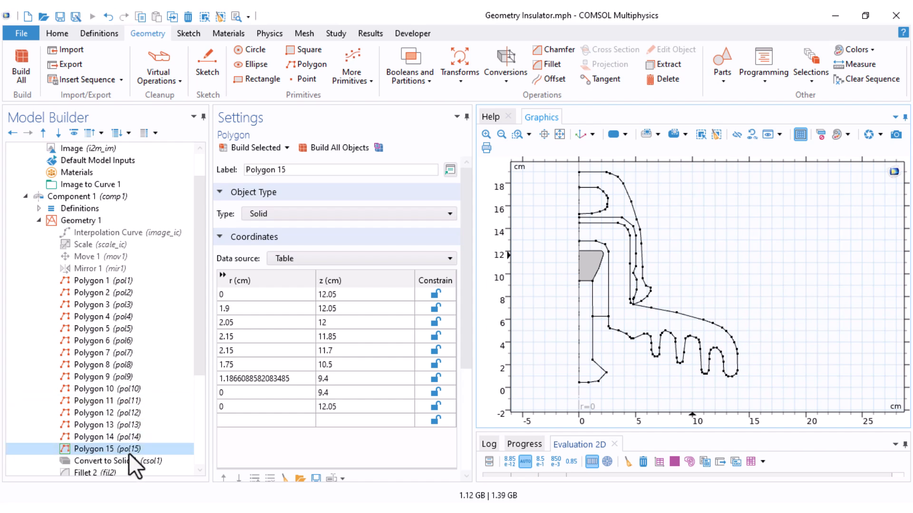
Build the Convert to Solid 1 feature to turn all the polygons into solid domains.
left_click(500, 78)
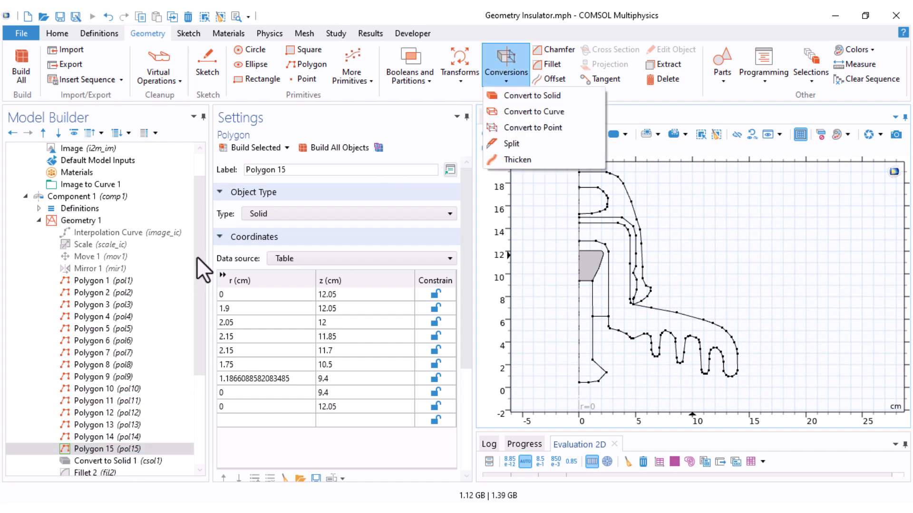
left_click_drag(197, 257, 196, 283)
left_click(124, 425)
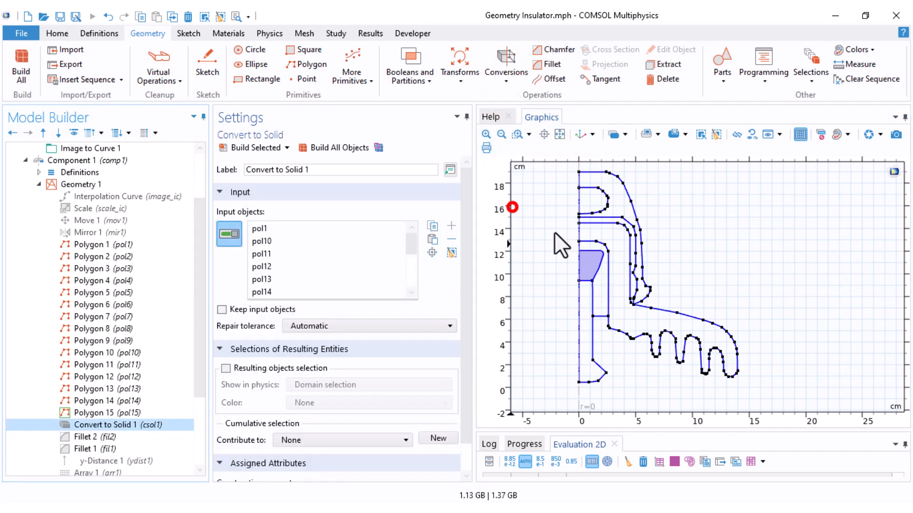
left_click(246, 148)
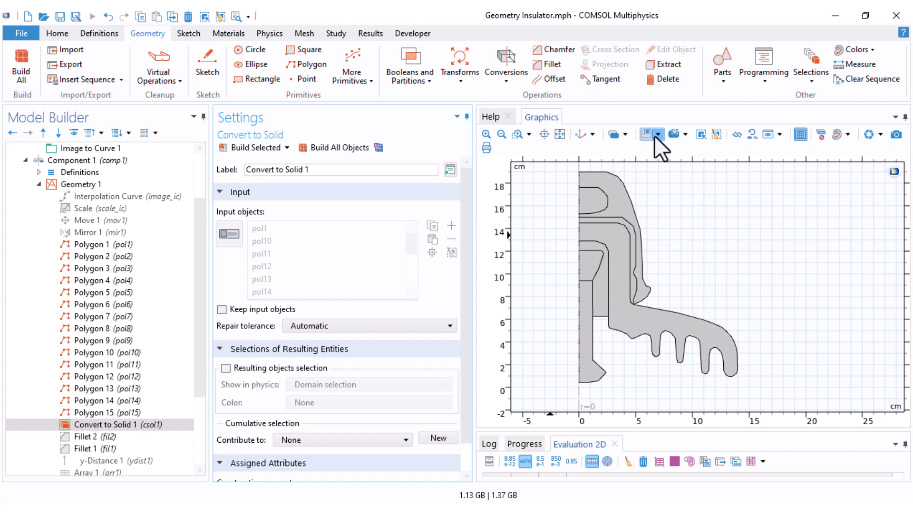
Switch the graphics selection to domains and inspect the sharp corners at the pin's lower end.
left_click(626, 135)
left_click(627, 163)
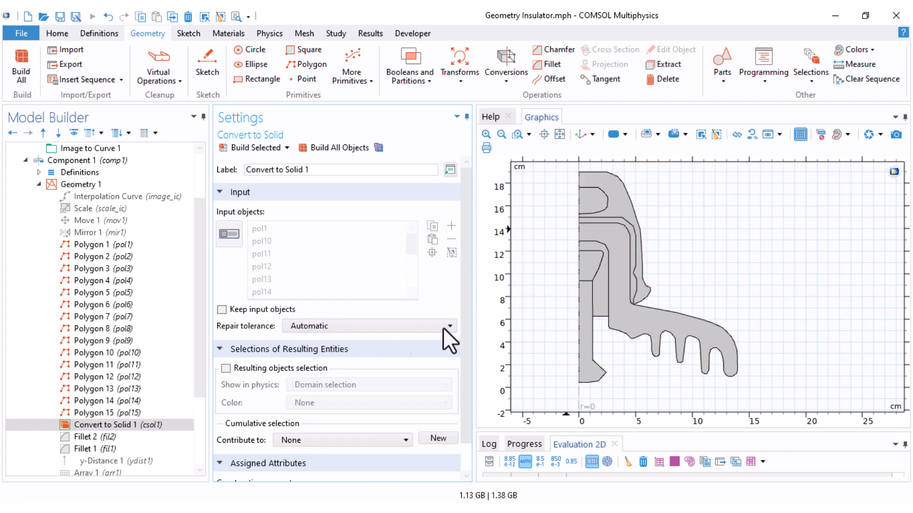
scroll(639, 388, "up", 4)
right_click_drag(619, 328, 654, 270)
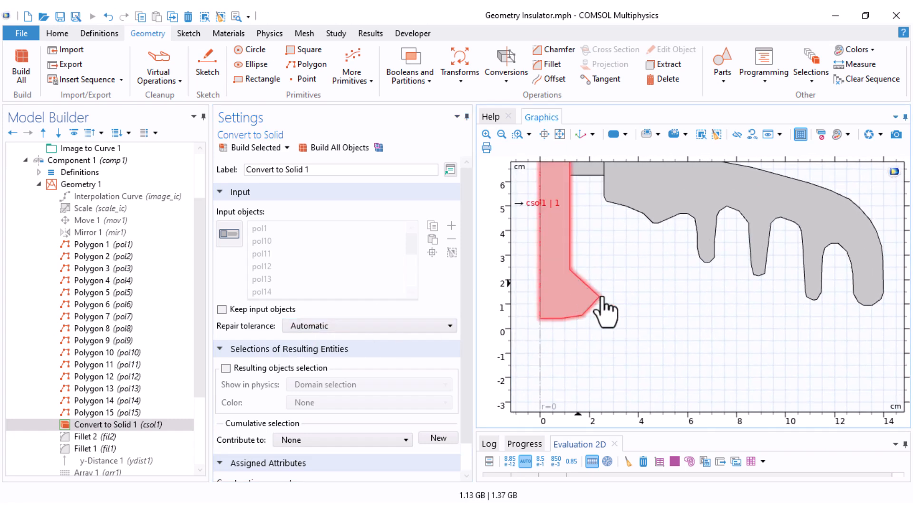
scroll(658, 320, "down", 2)
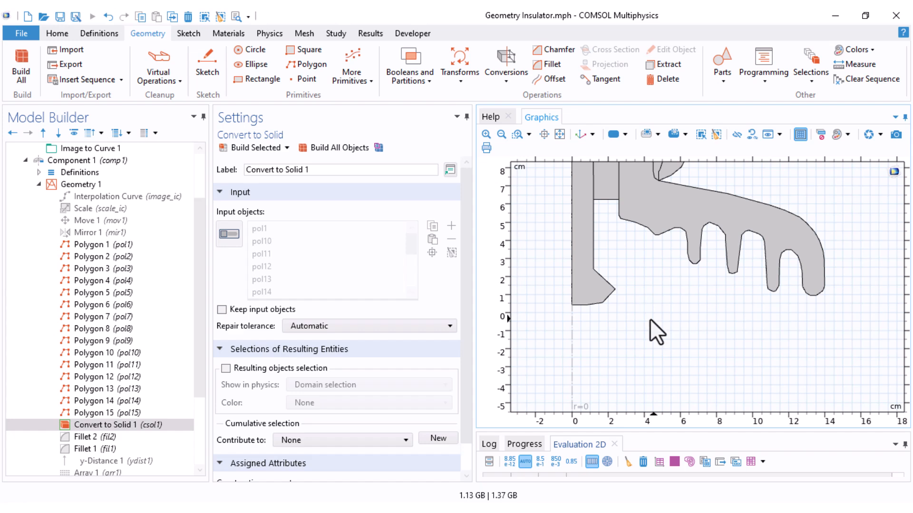
Build Fillet 2 with a 0.15 cm radius on the selected insulator and cap vertices.
left_click(90, 436)
scroll(684, 347, "down", 2)
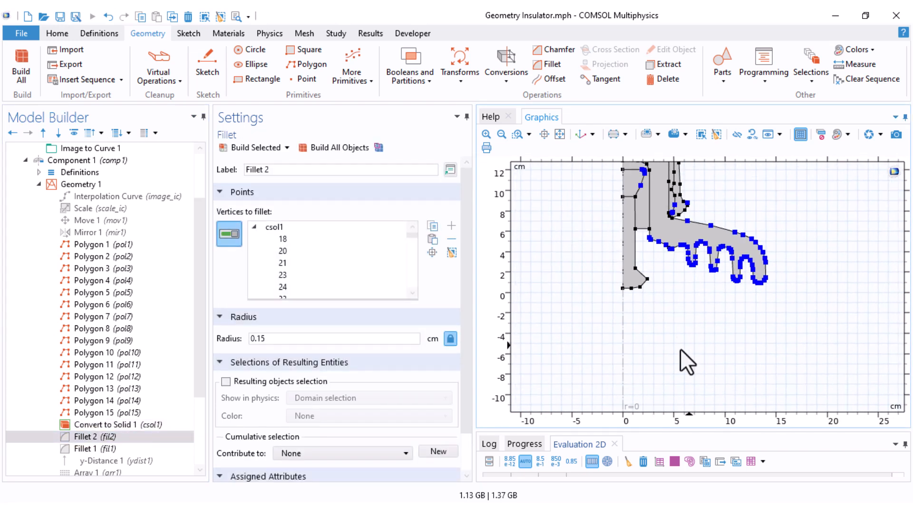
right_click_drag(684, 347, 651, 405)
left_click(256, 147)
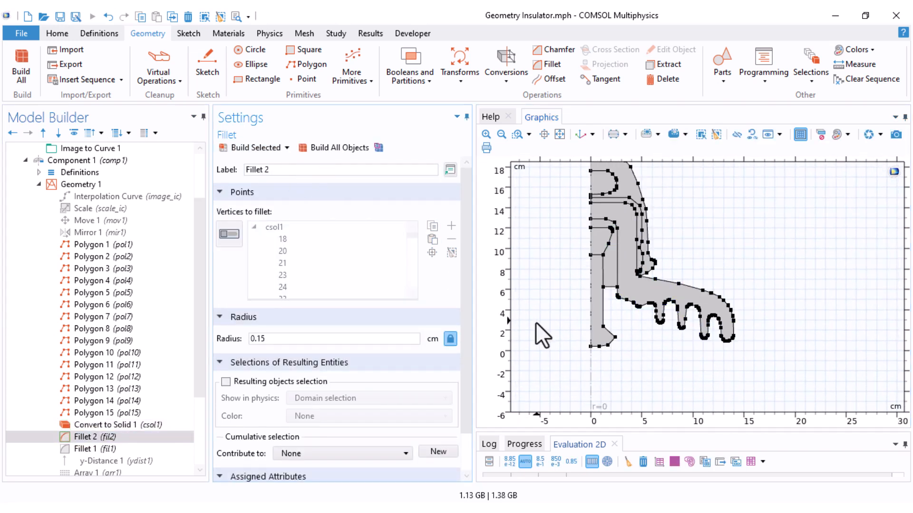
Build Fillet 1 with a 0.5 cm radius on its selected vertices, including the pin's lower end.
left_click(91, 449)
middle_click_drag(574, 371, 590, 235)
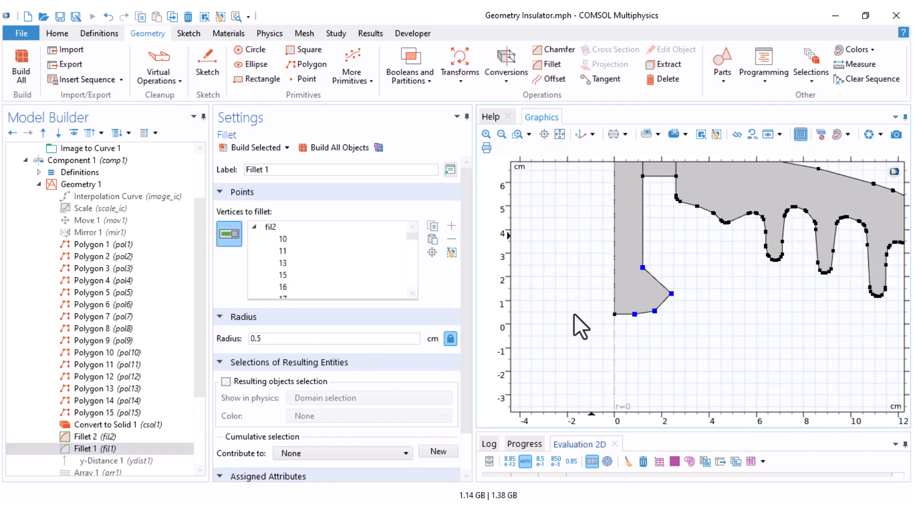
middle_click_drag(574, 313, 572, 252)
right_click_drag(572, 252, 540, 279)
left_click(249, 149)
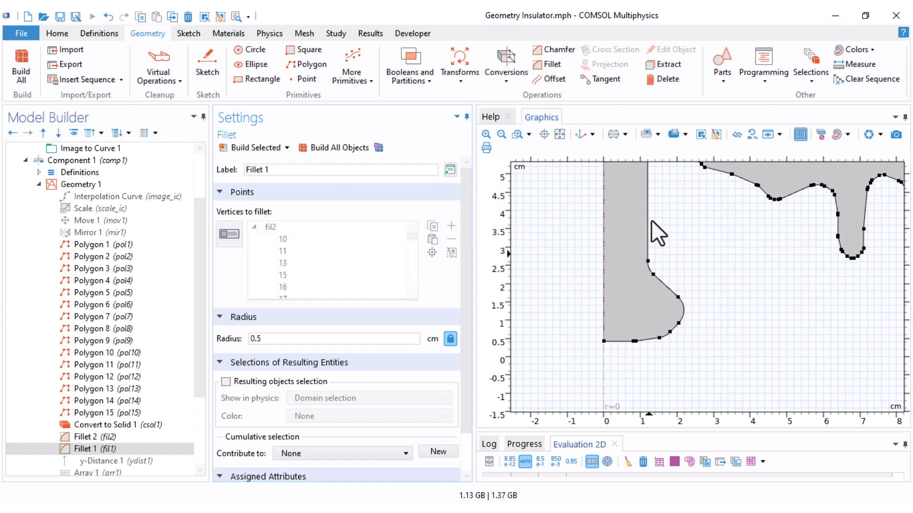
Build the Form Union node to combine the filleted insulator parts into a union.
scroll(711, 227, "down", 6)
right_click_drag(740, 276, 673, 318)
scroll(719, 187, "down", 1)
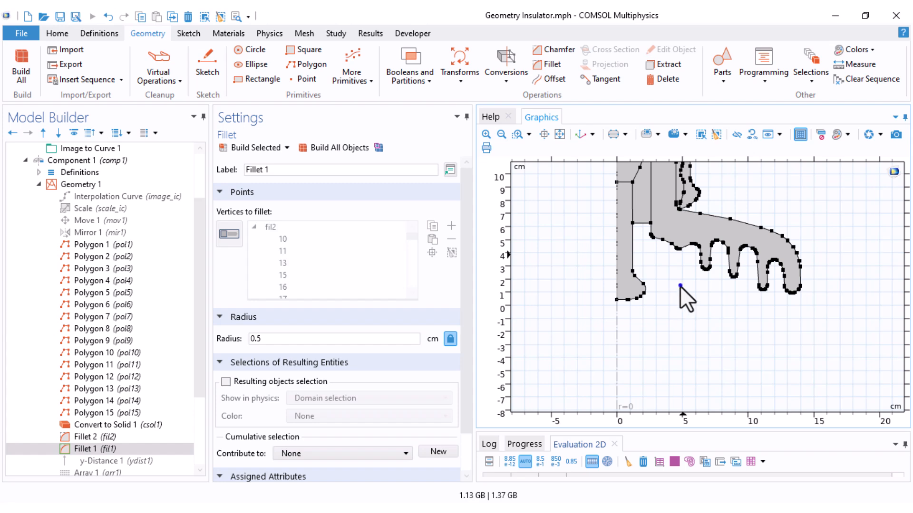
right_click_drag(680, 276, 680, 342)
right_click_drag(786, 172, 764, 210)
scroll(121, 415, "down", 2)
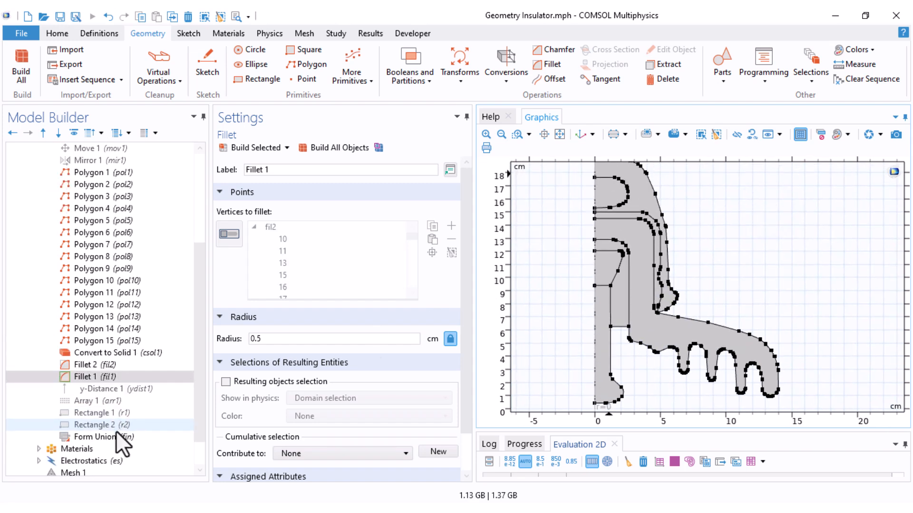
left_click(116, 433)
left_click(250, 150)
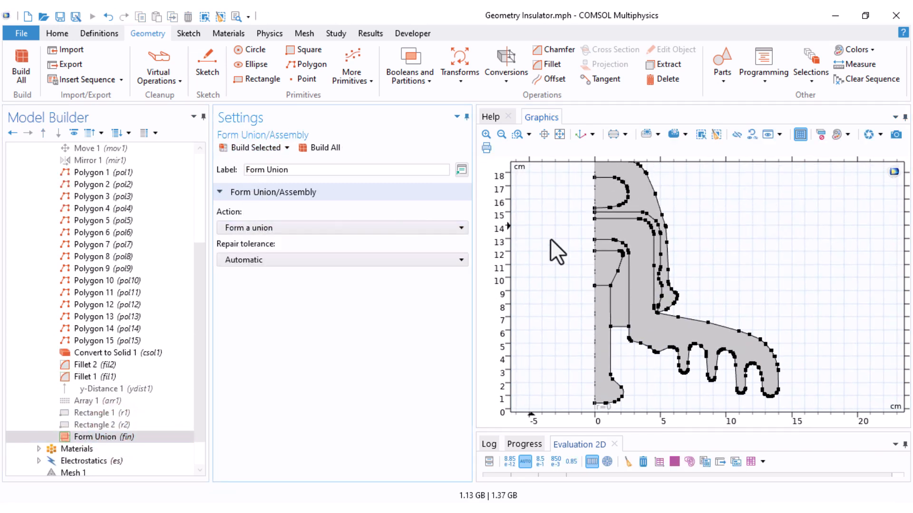